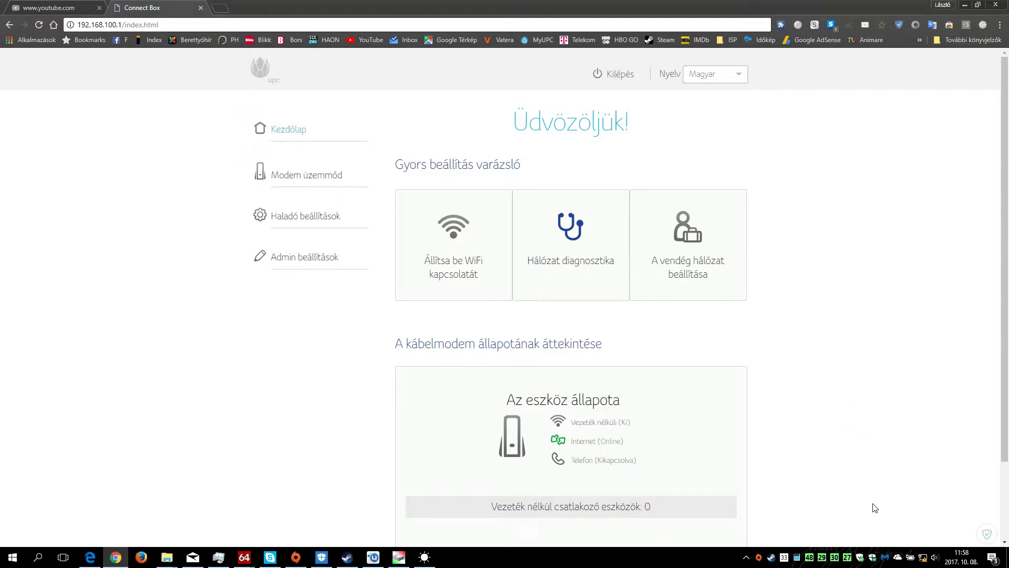
Step: Open the Windows network settings for the Ethernet 2 connection to check its status
{"action": "left_click", "coordinate": [924, 560]}
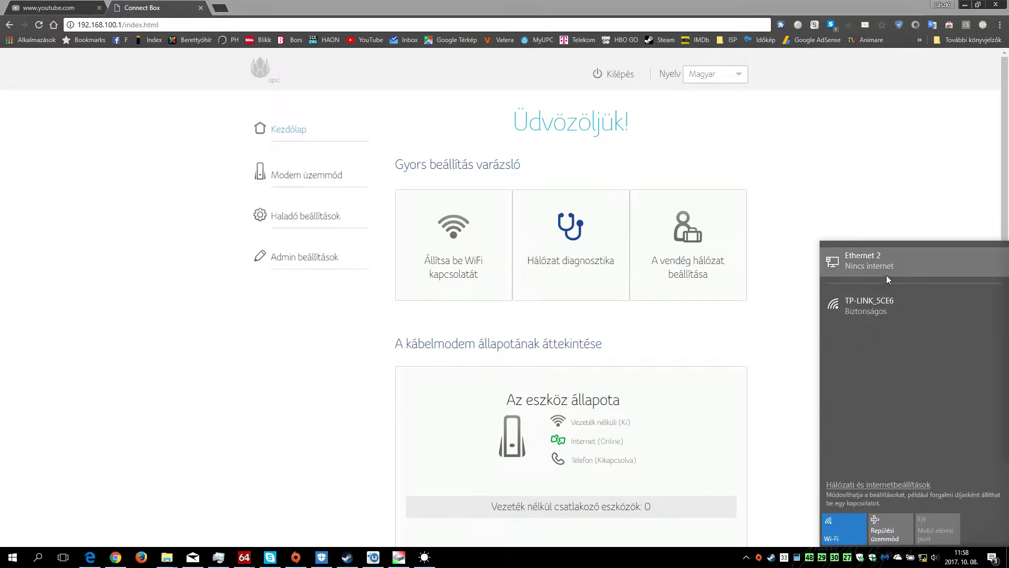
{"action": "left_click", "coordinate": [882, 262]}
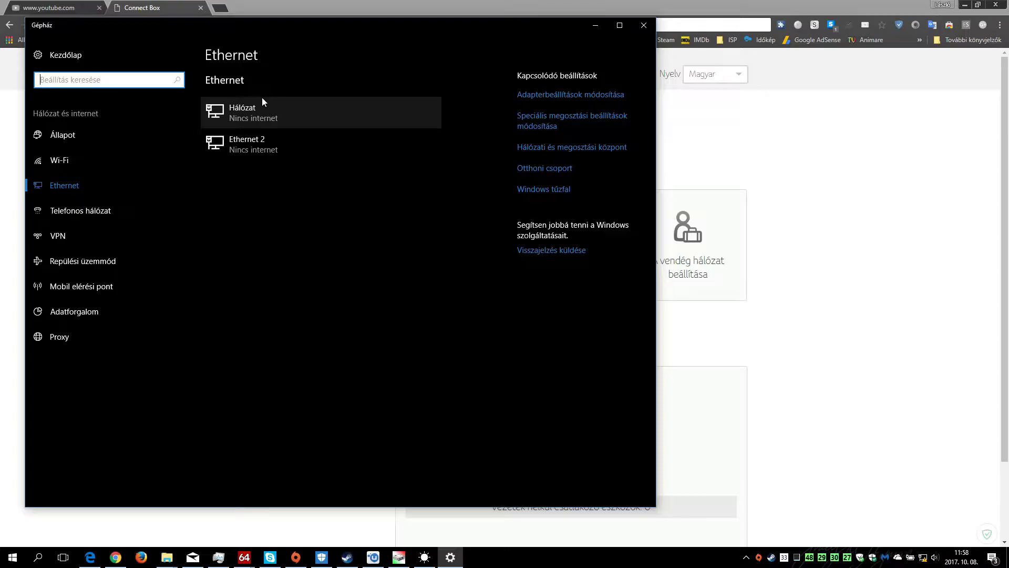
Step: Run the Windows Internetkapcsolatok troubleshooter for the internet connection, review the detected problems and close it
{"action": "left_click", "coordinate": [13, 557]}
{"action": "type", "text": "hiba"}
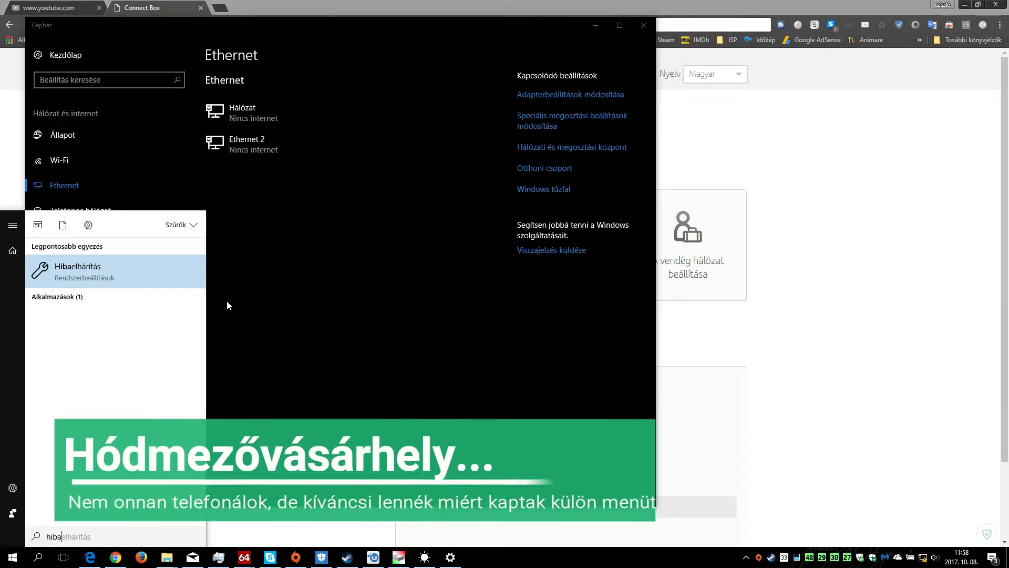
{"action": "left_click", "coordinate": [154, 282]}
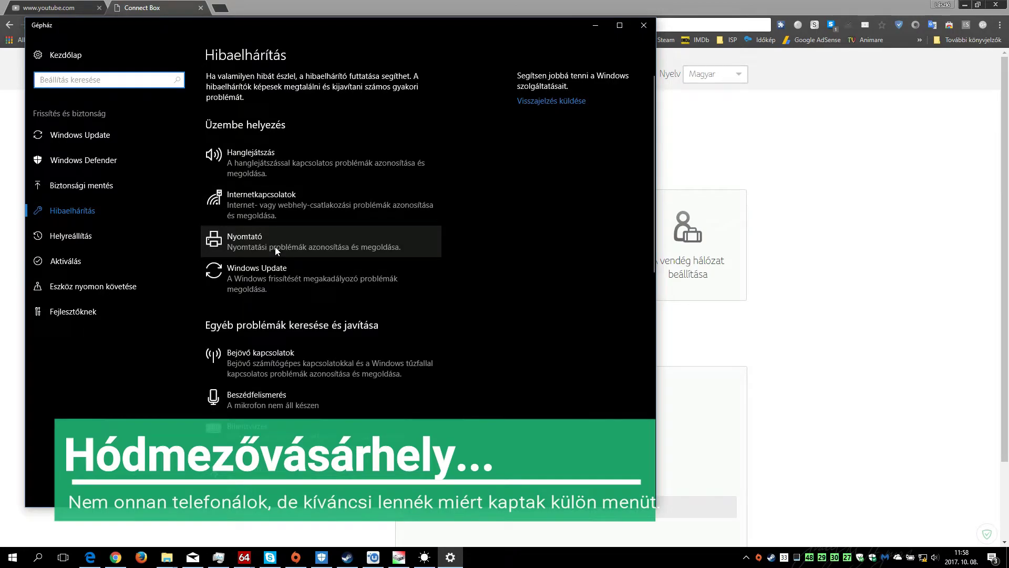
{"action": "left_click", "coordinate": [285, 217]}
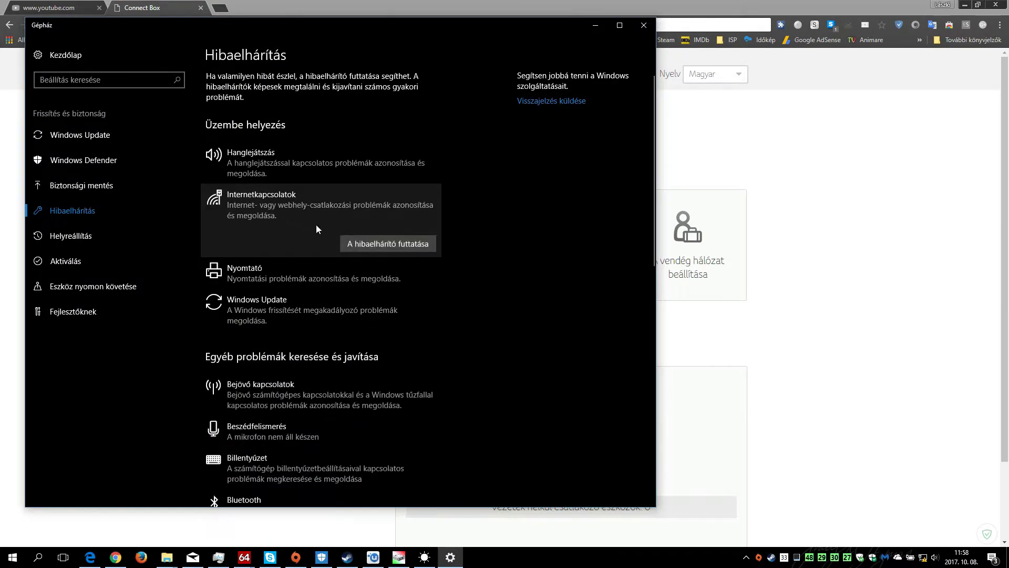
{"action": "left_click", "coordinate": [369, 240]}
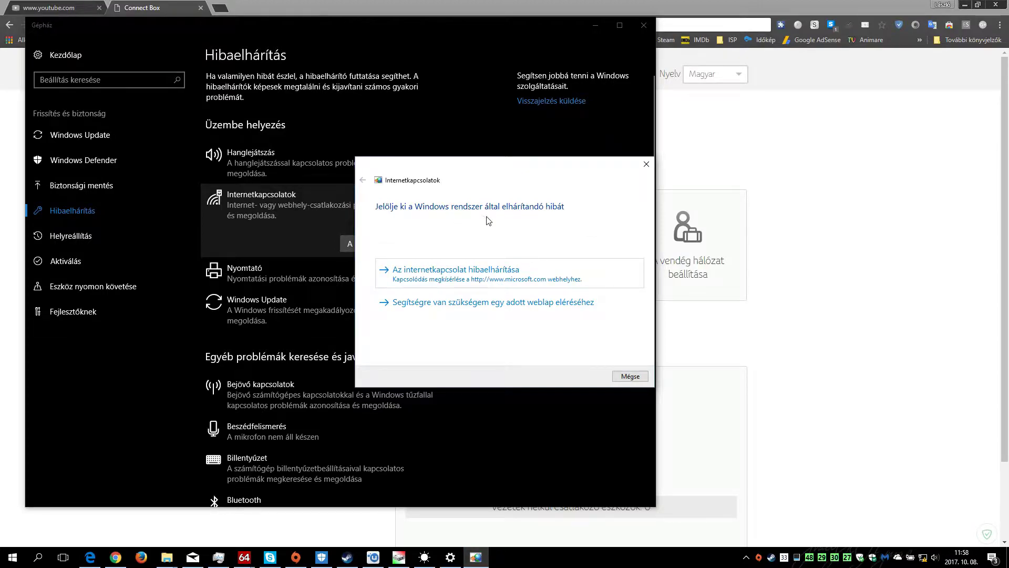
{"action": "left_click", "coordinate": [474, 274]}
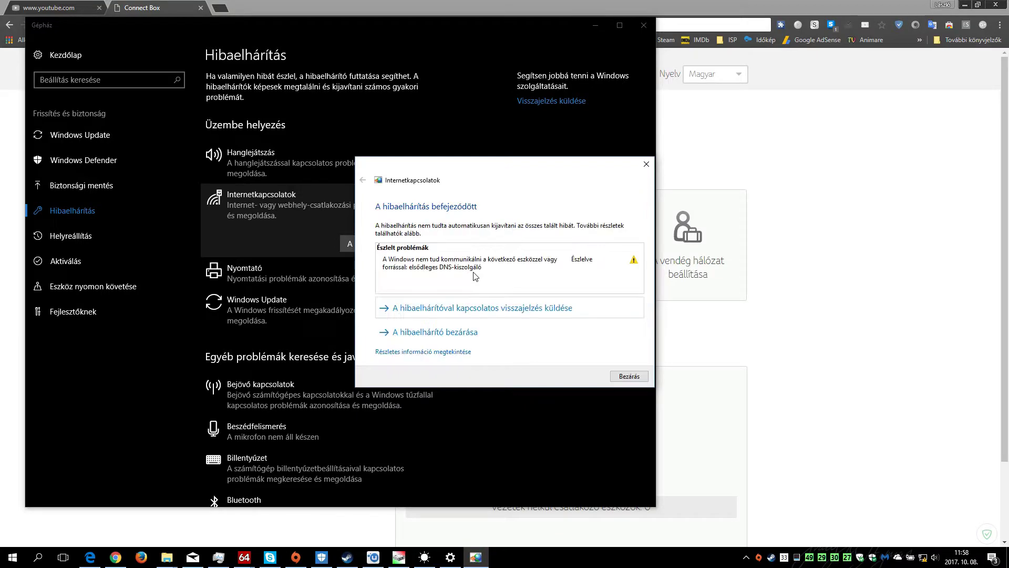
{"action": "mouse_move", "coordinate": [421, 270]}
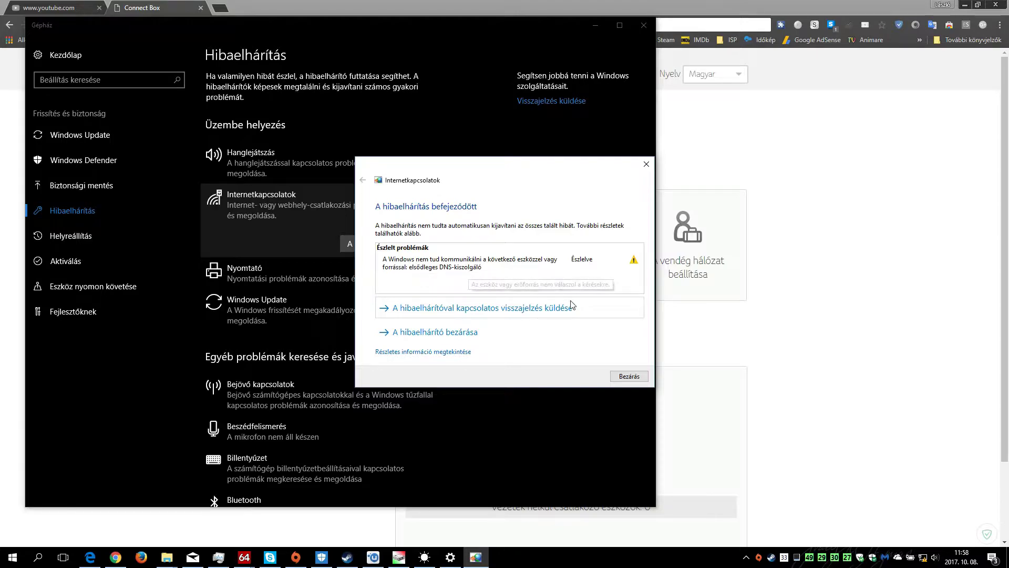
{"action": "left_click", "coordinate": [634, 378]}
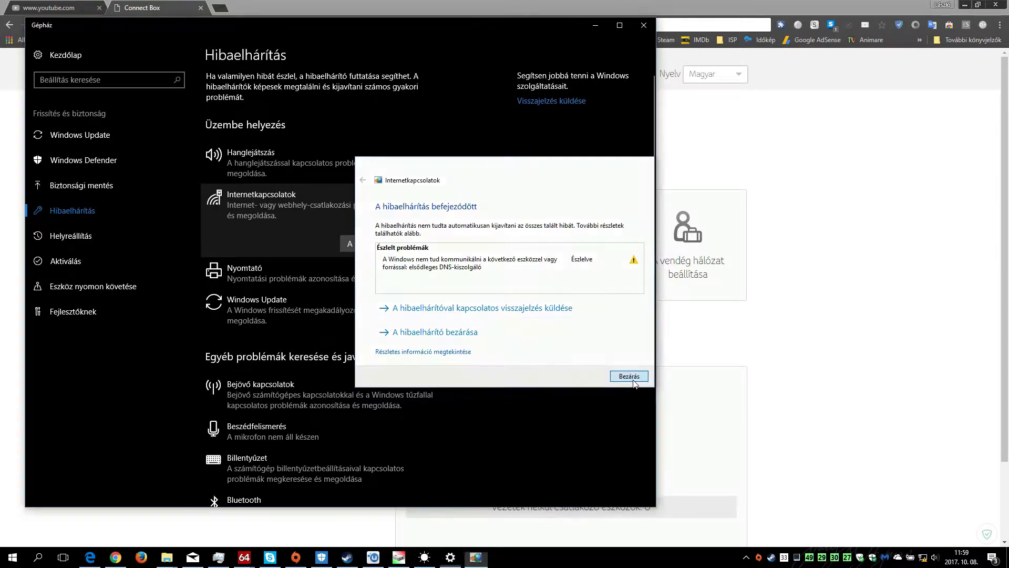
Step: Return to the Connect Box page in Chrome, let the network diagnostics finish, review the results and close them
{"action": "left_click", "coordinate": [757, 343]}
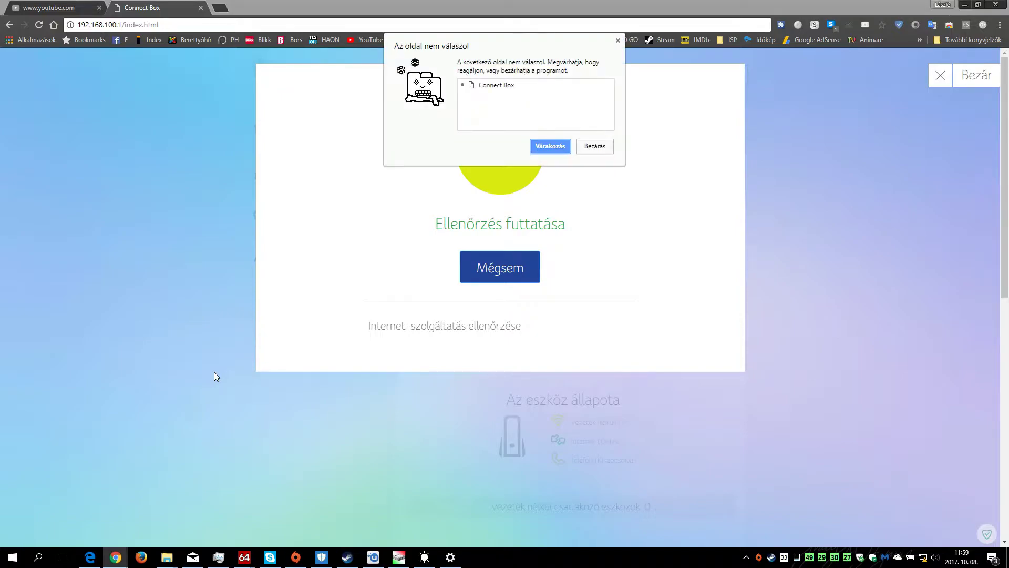
{"action": "left_click", "coordinate": [551, 146]}
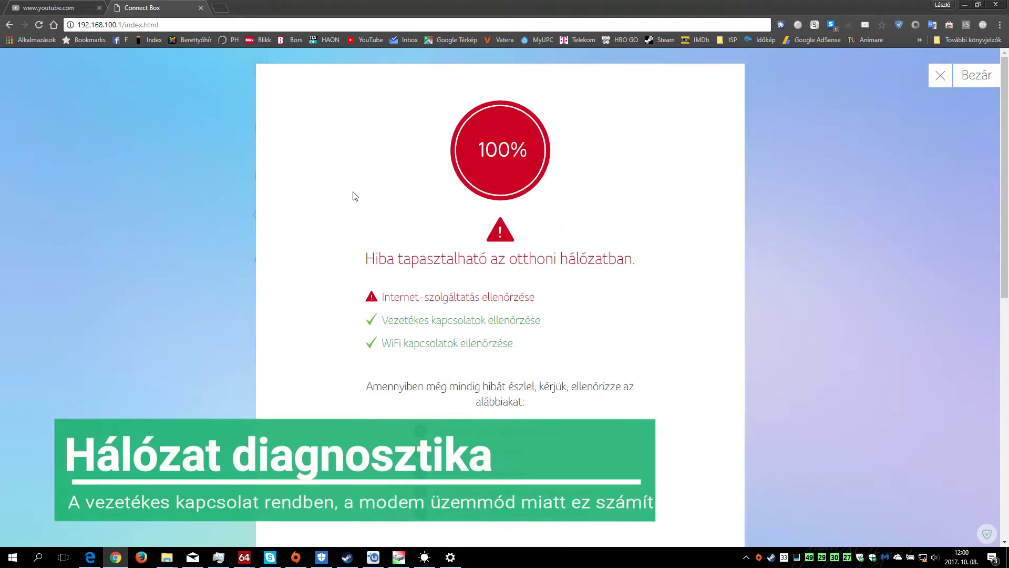
{"action": "scroll", "coordinate": [373, 326], "scroll_direction": "down", "scroll_amount": 2}
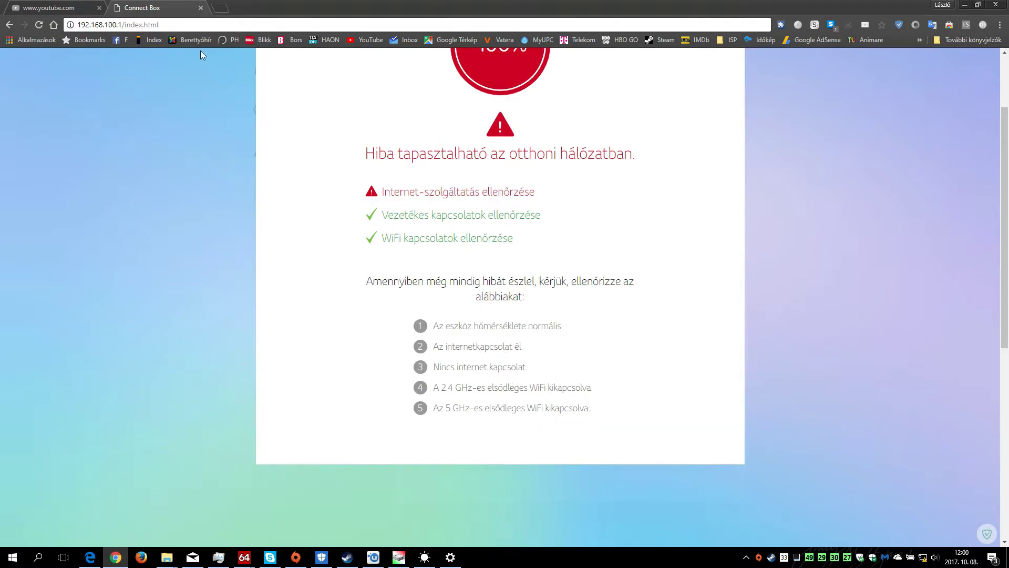
{"action": "left_click", "coordinate": [190, 24]}
{"action": "scroll", "coordinate": [253, 210], "scroll_direction": "up", "scroll_amount": 2}
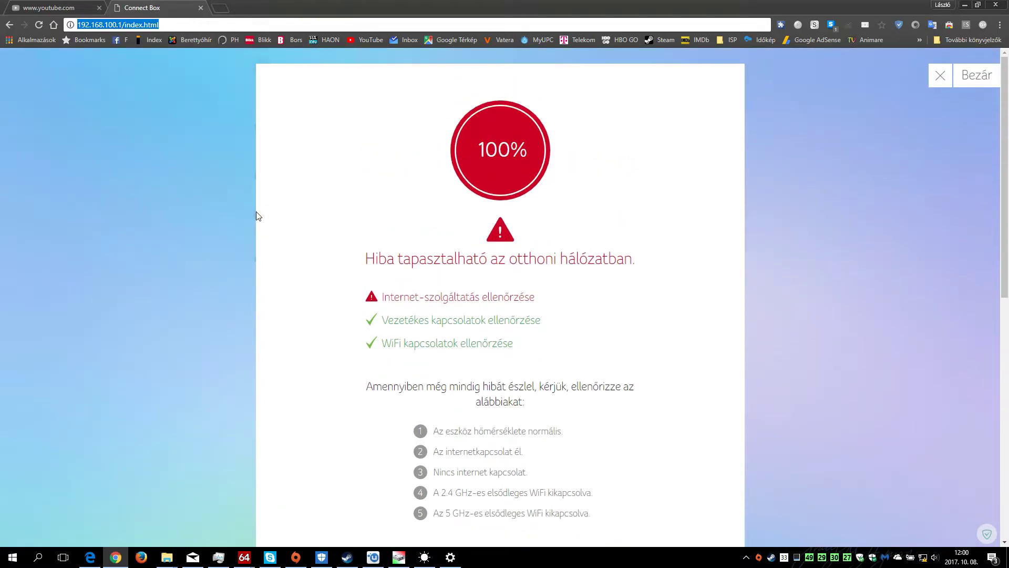
{"action": "left_click", "coordinate": [983, 78]}
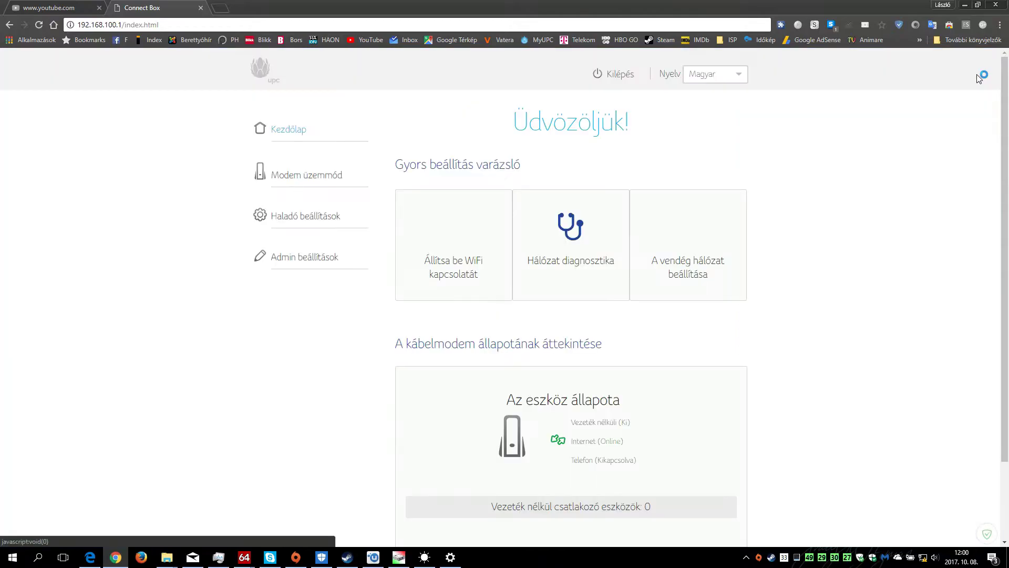
Step: Open Hálózat állapota under the advanced device settings and examine the signal levels of the download channels
{"action": "left_click", "coordinate": [290, 219]}
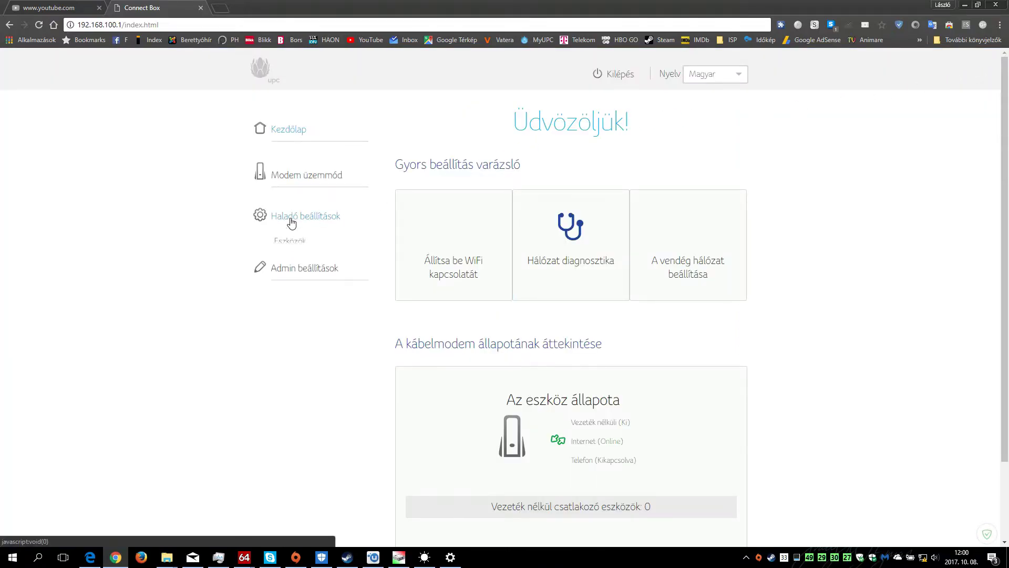
{"action": "left_click", "coordinate": [292, 243]}
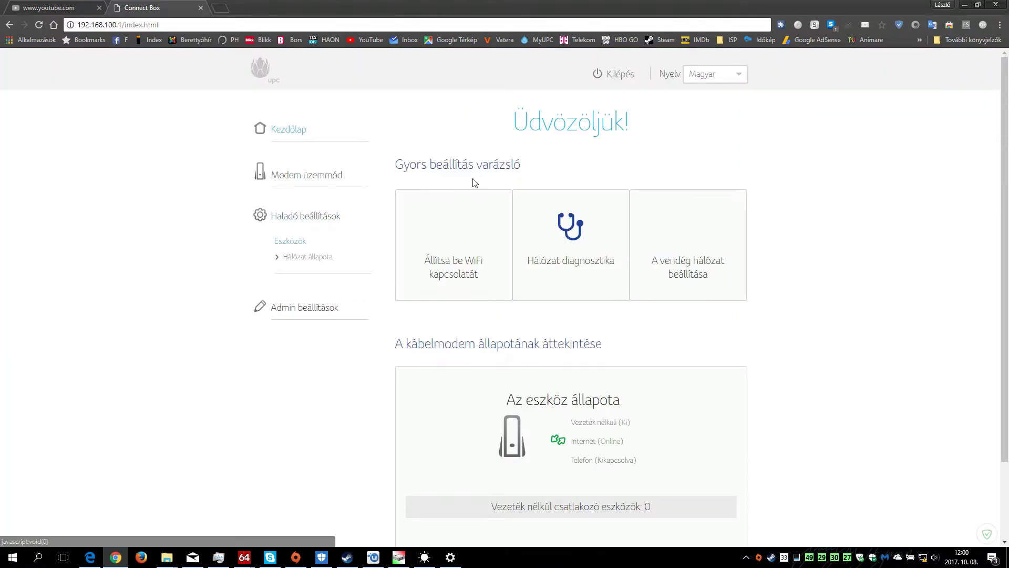
{"action": "left_click", "coordinate": [314, 263]}
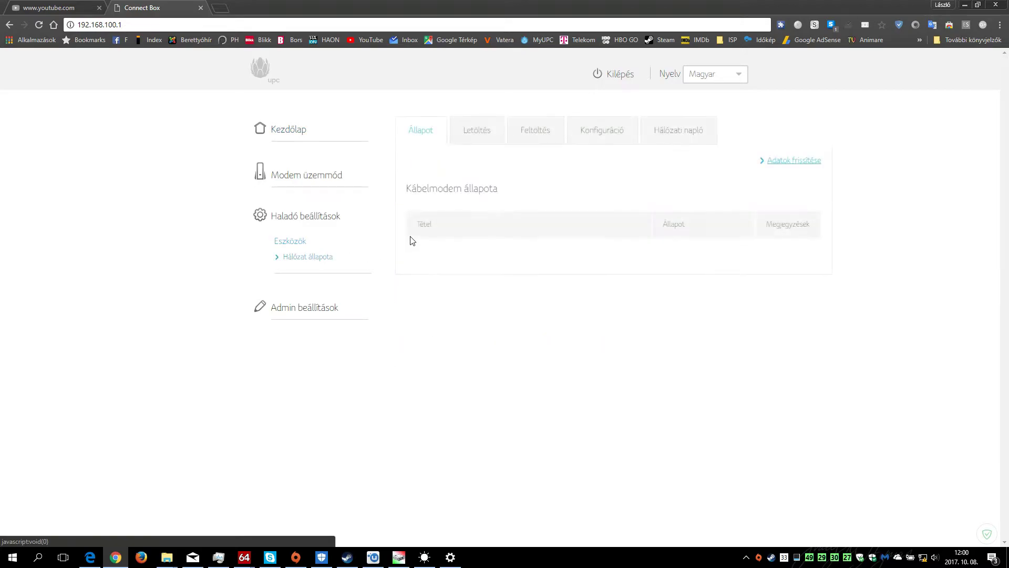
{"action": "left_click", "coordinate": [477, 134]}
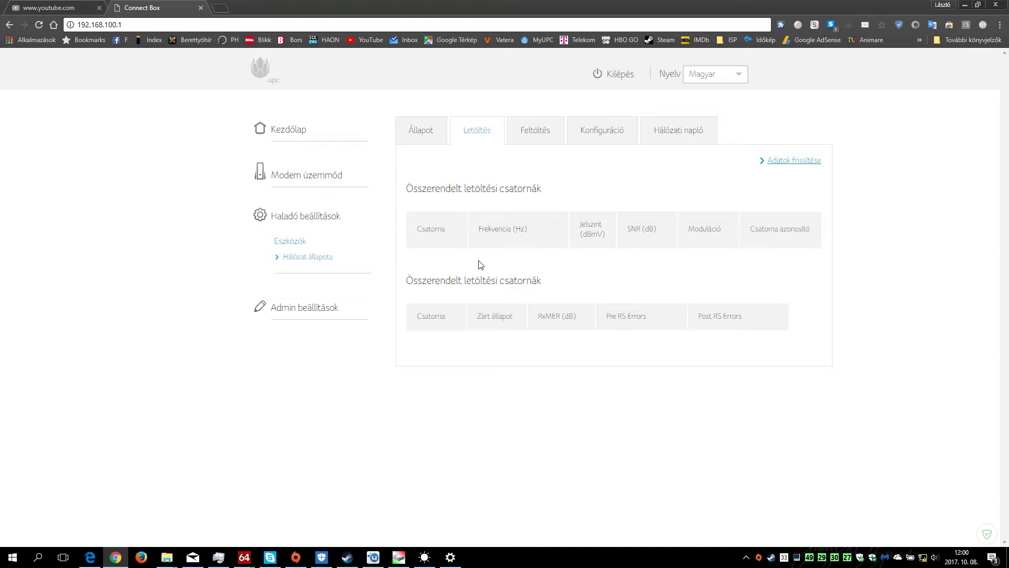
{"action": "scroll", "coordinate": [386, 293], "scroll_direction": "down", "scroll_amount": 4}
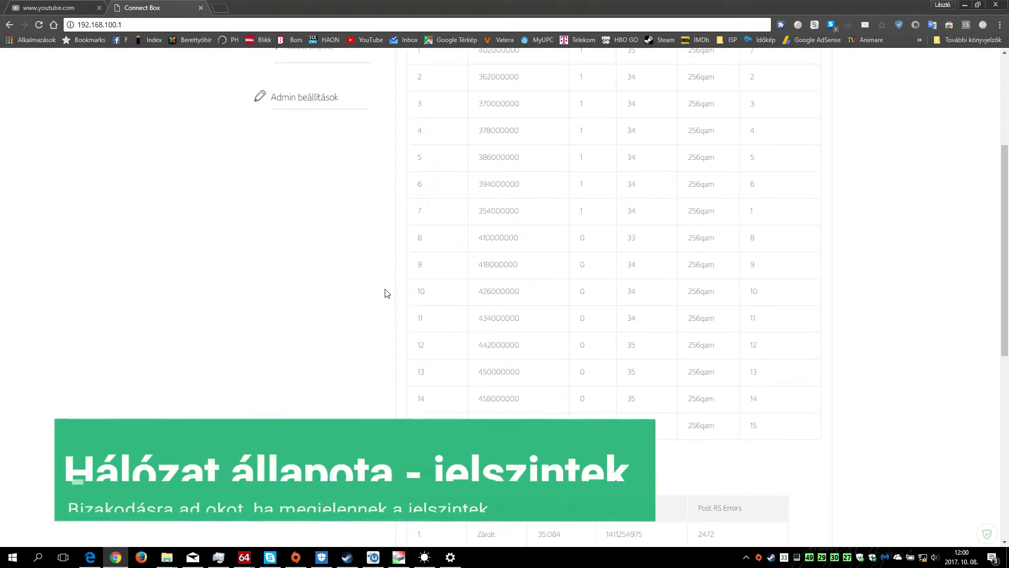
{"action": "scroll", "coordinate": [386, 294], "scroll_direction": "up", "scroll_amount": 2}
{"action": "scroll", "coordinate": [385, 292], "scroll_direction": "up", "scroll_amount": 2}
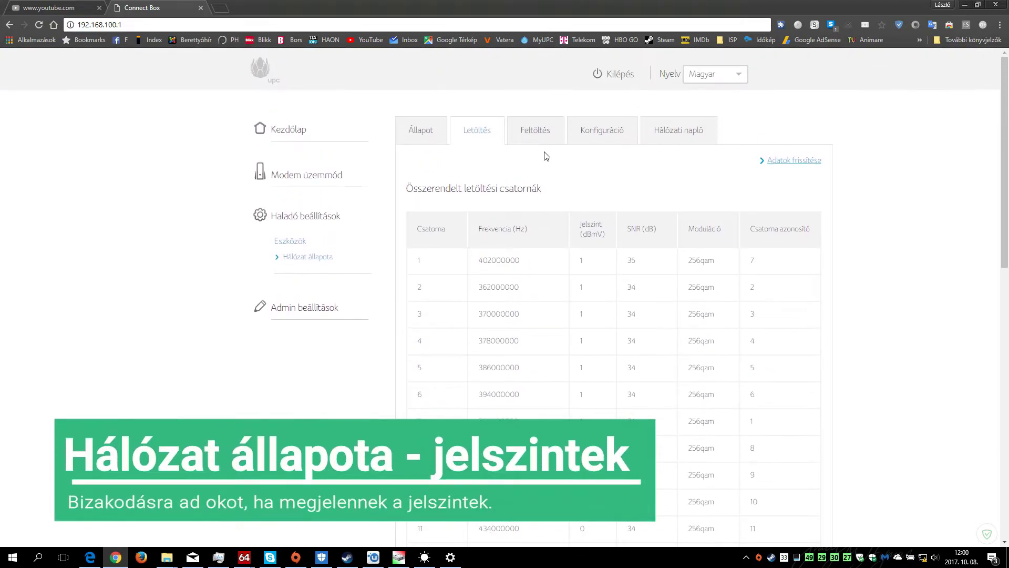
Step: Examine the upload channel values, and recheck both download channel tables for signal levels and errors
{"action": "left_click", "coordinate": [544, 134]}
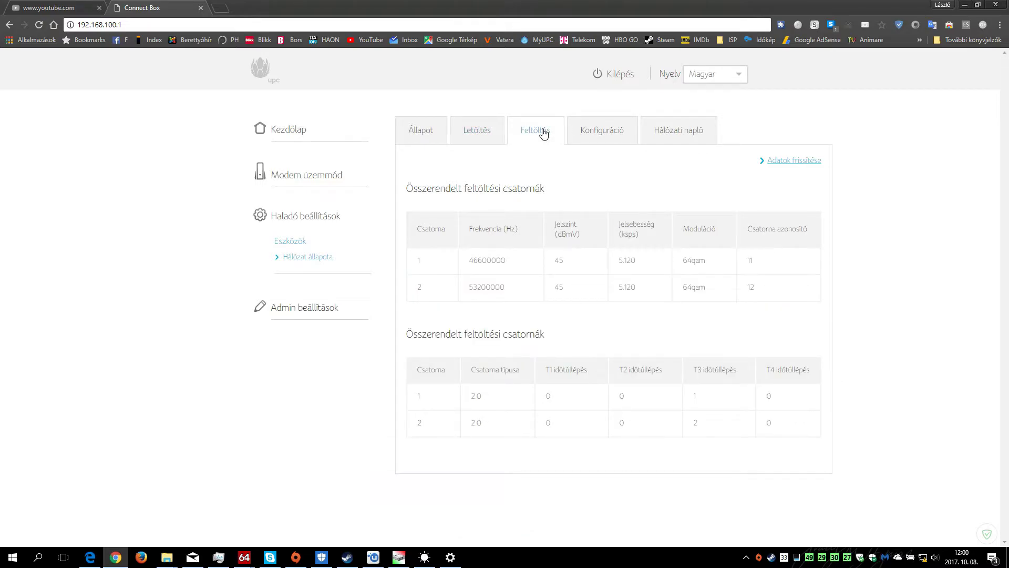
{"action": "left_click", "coordinate": [484, 129]}
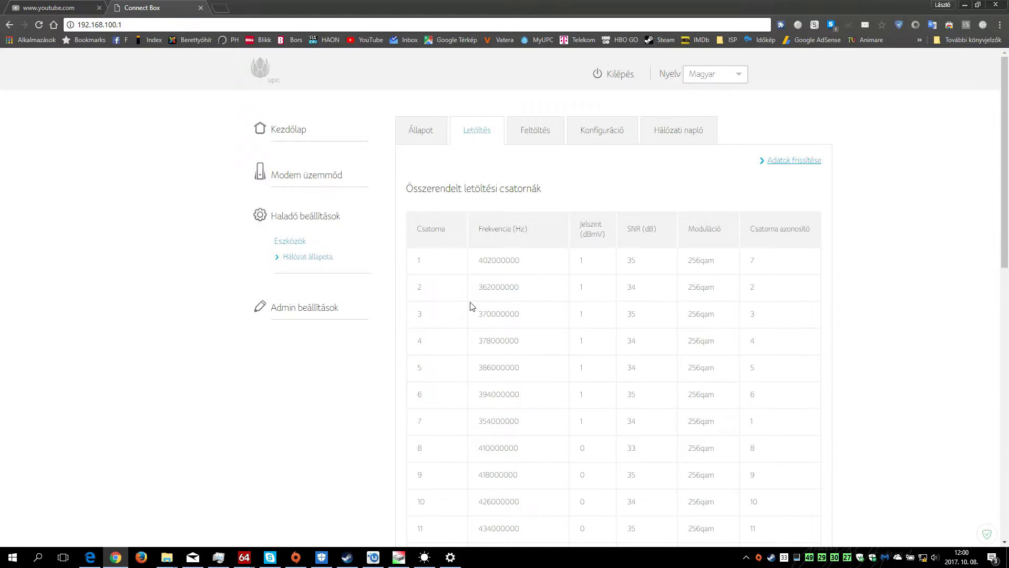
{"action": "scroll", "coordinate": [473, 307], "scroll_direction": "down", "scroll_amount": 4}
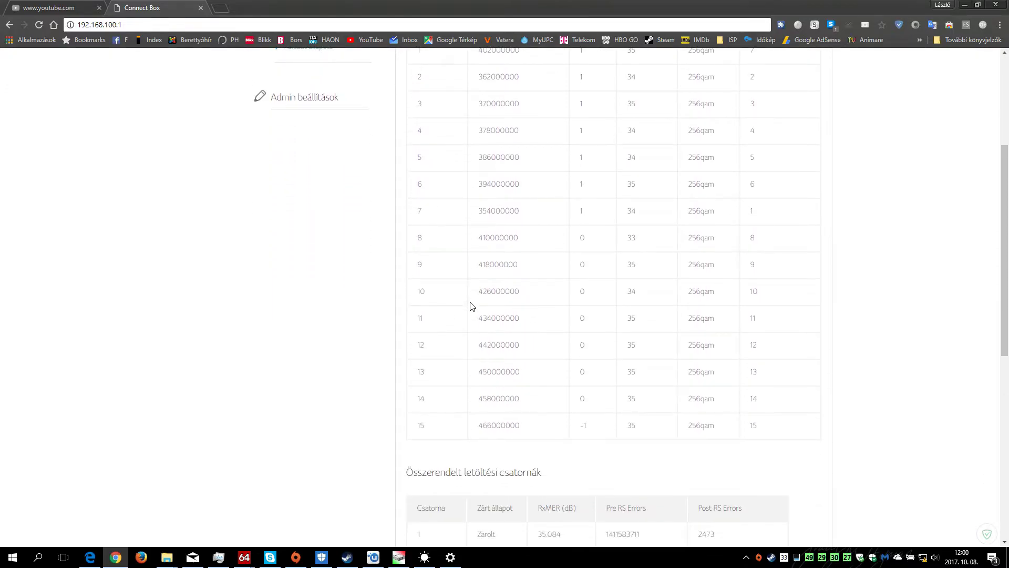
{"action": "scroll", "coordinate": [472, 307], "scroll_direction": "down", "scroll_amount": 3}
{"action": "scroll", "coordinate": [472, 307], "scroll_direction": "up", "scroll_amount": 7}
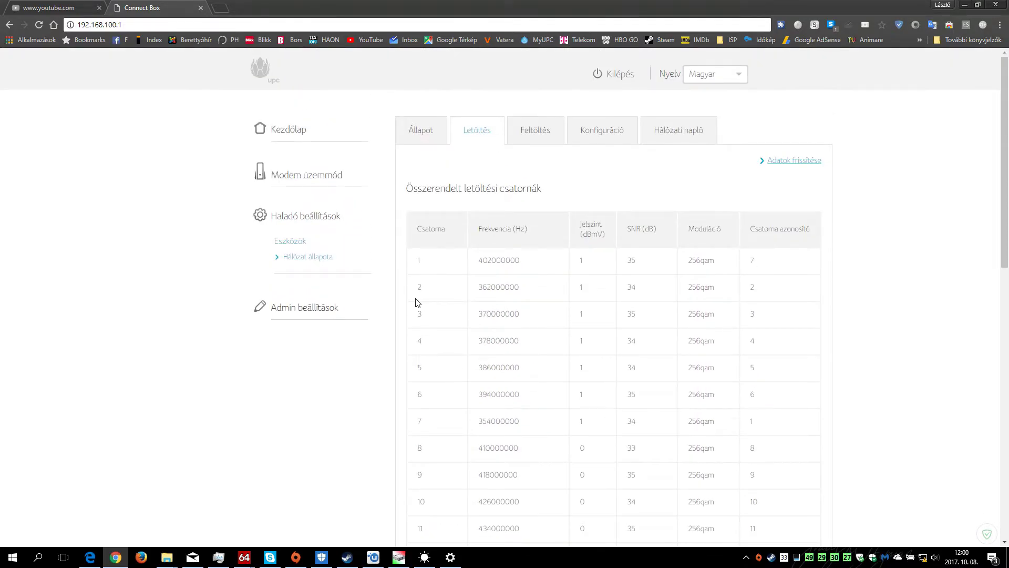
Step: Open the Visszaállítás és újraindítás page in the admin settings and look through its restore and restart options
{"action": "left_click", "coordinate": [331, 308]}
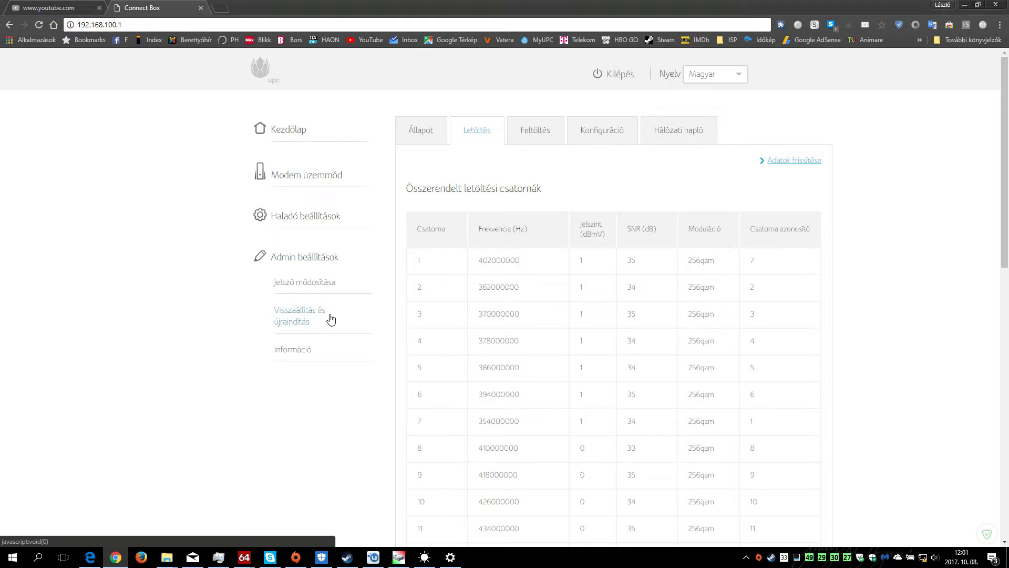
{"action": "left_click", "coordinate": [331, 318]}
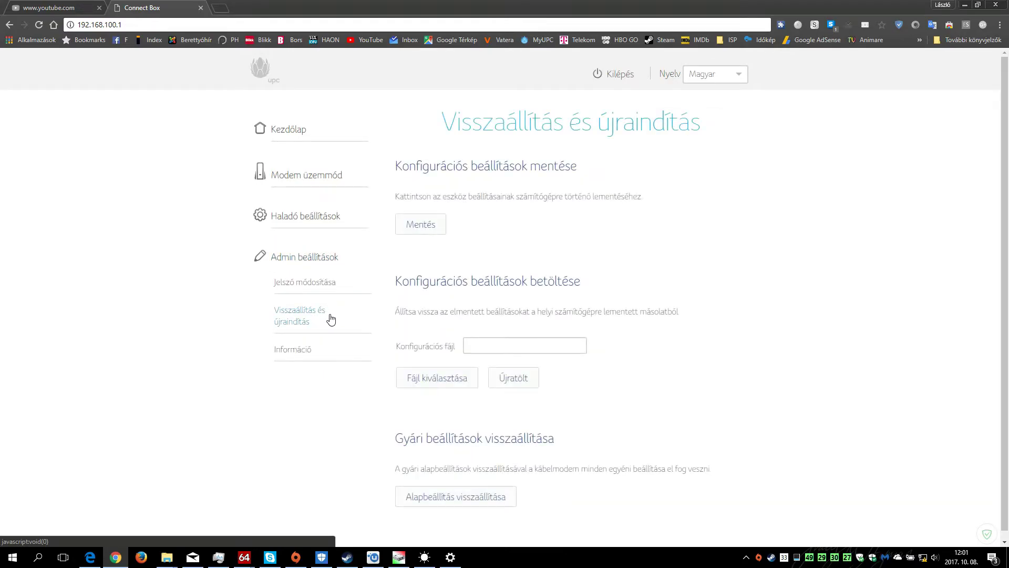
{"action": "scroll", "coordinate": [330, 318], "scroll_direction": "down", "scroll_amount": 1}
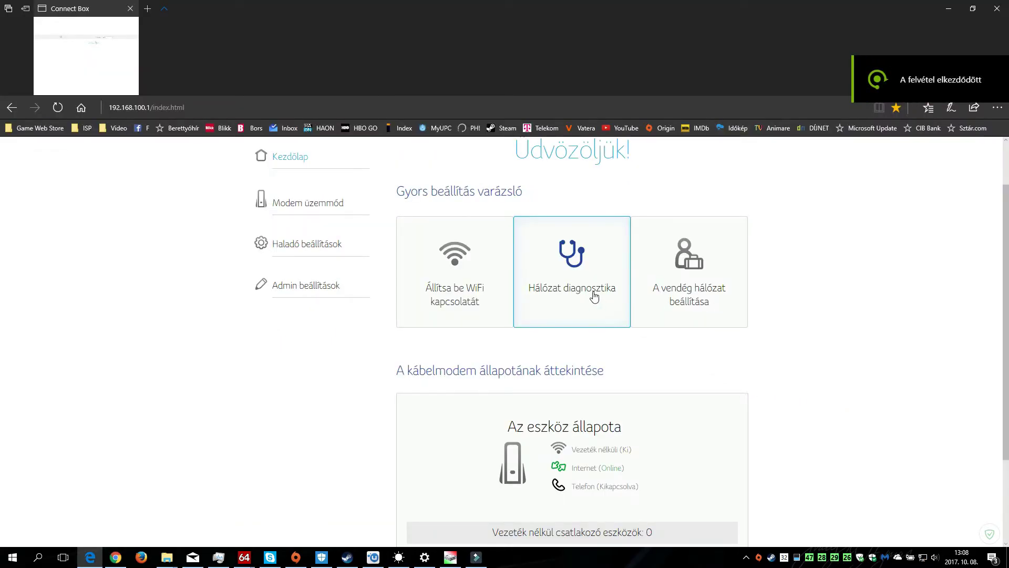
Step: Open the network diagnostics wizard on the Connect Box home page in Edge
{"action": "left_click", "coordinate": [595, 297]}
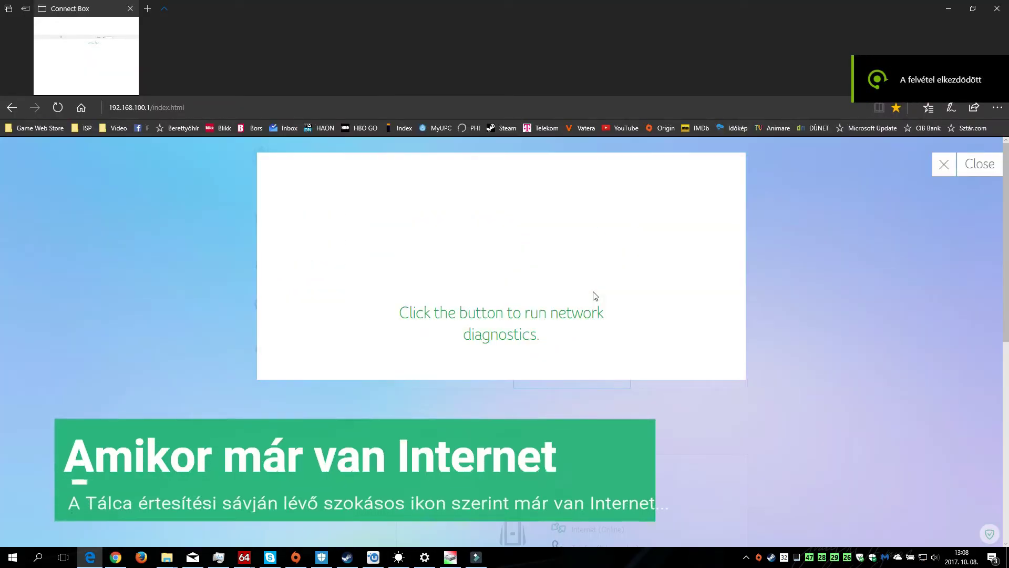